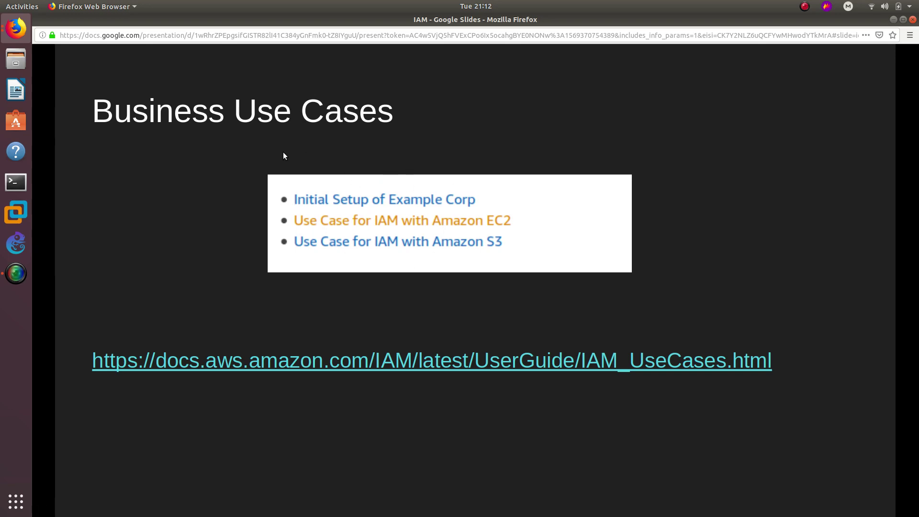
End the slide presentation and bring up the AWS Management Console, placing its tab just before the IAM slides
key("Right")
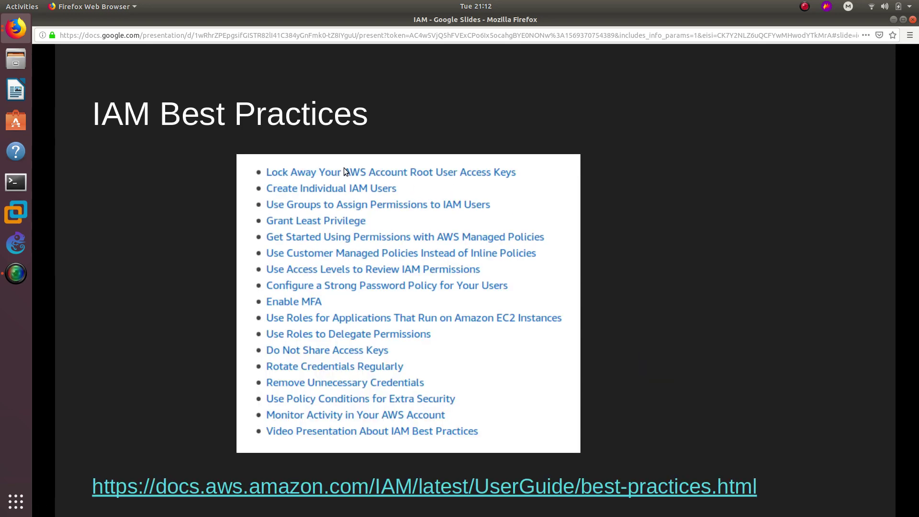
key("Left")
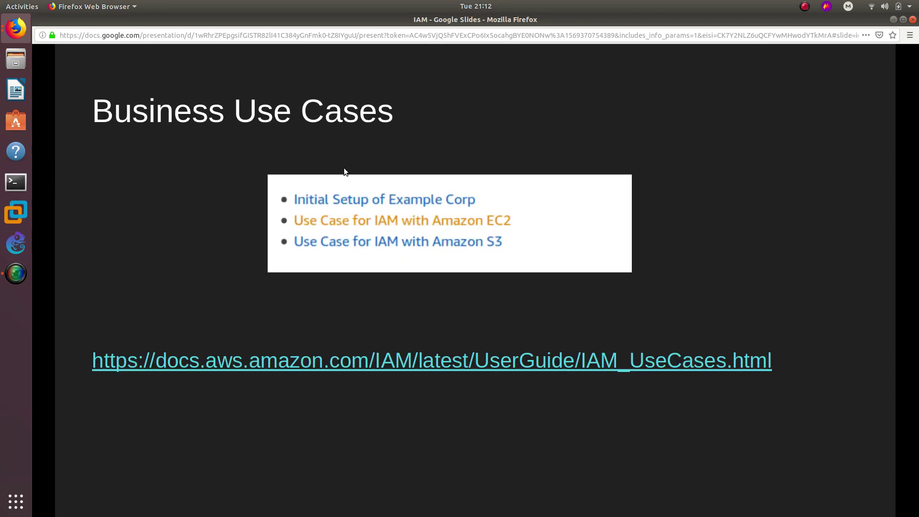
key("Escape")
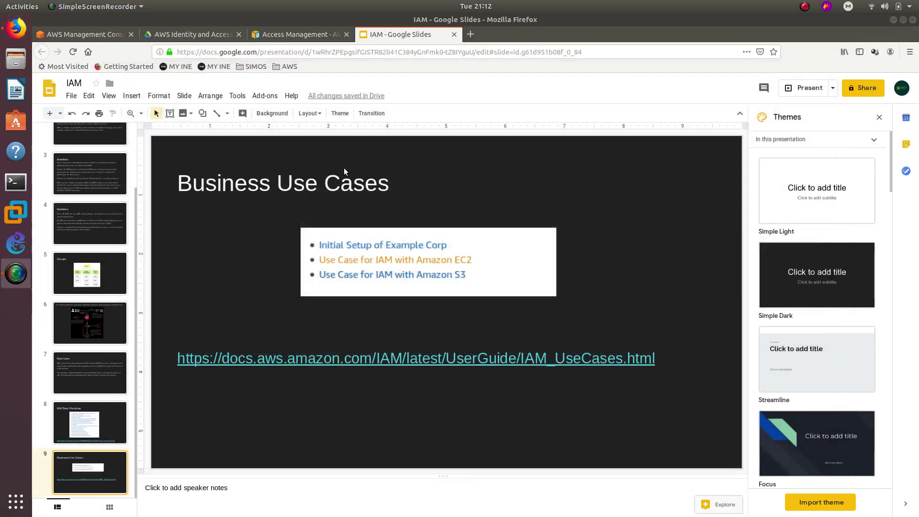
left_click(289, 38)
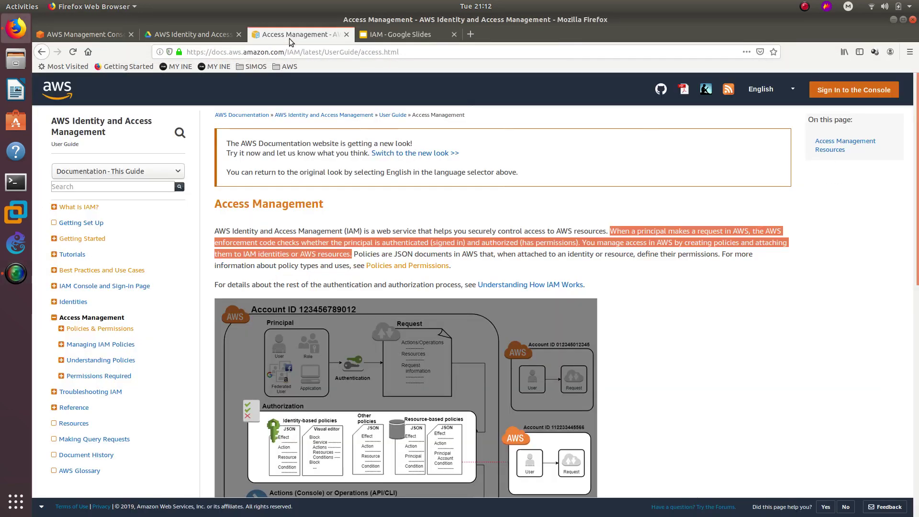
left_click_drag(113, 34, 303, 38)
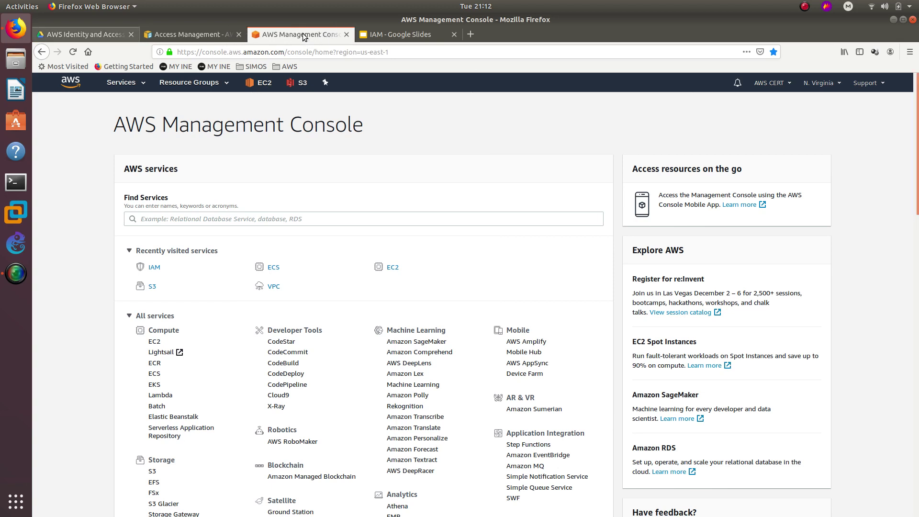
Open the IAM service from the Security, Identity, & Compliance group of AWS services
scroll(123, 247, "down", 3)
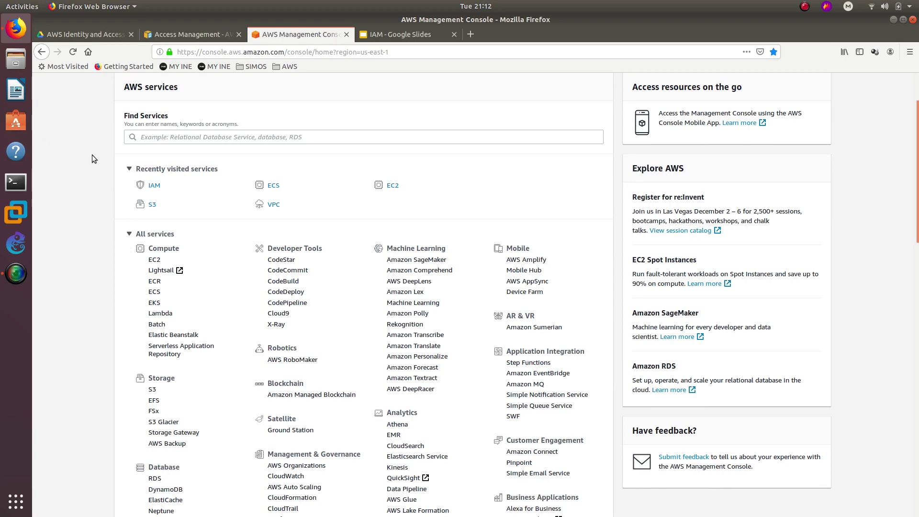
scroll(90, 162, "down", 9)
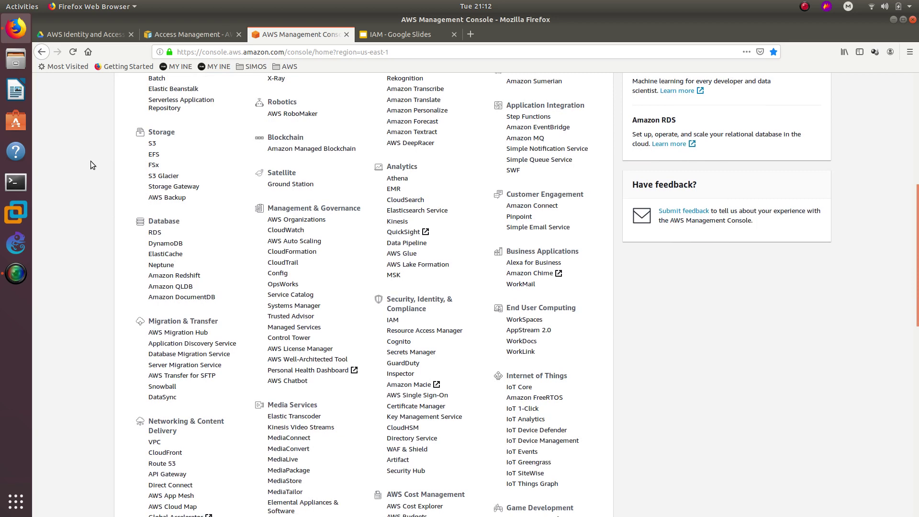
scroll(90, 161, "down", 3)
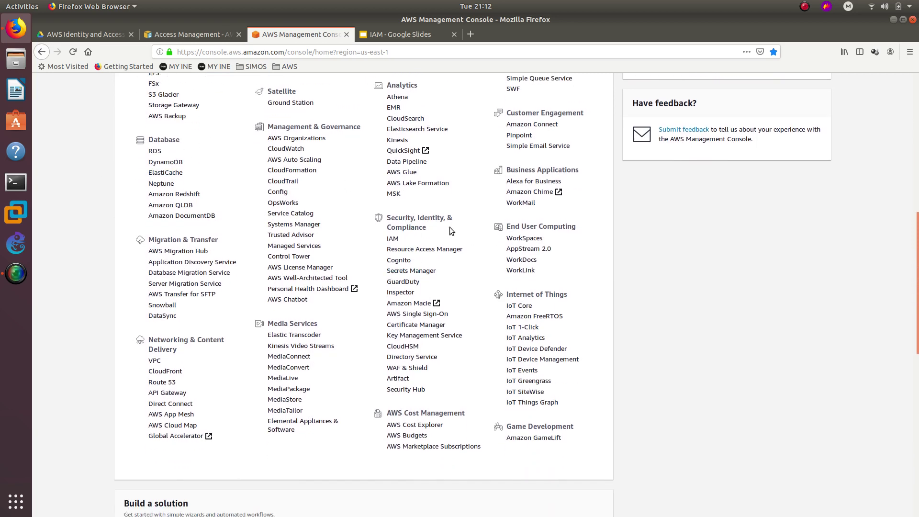
left_click(394, 239)
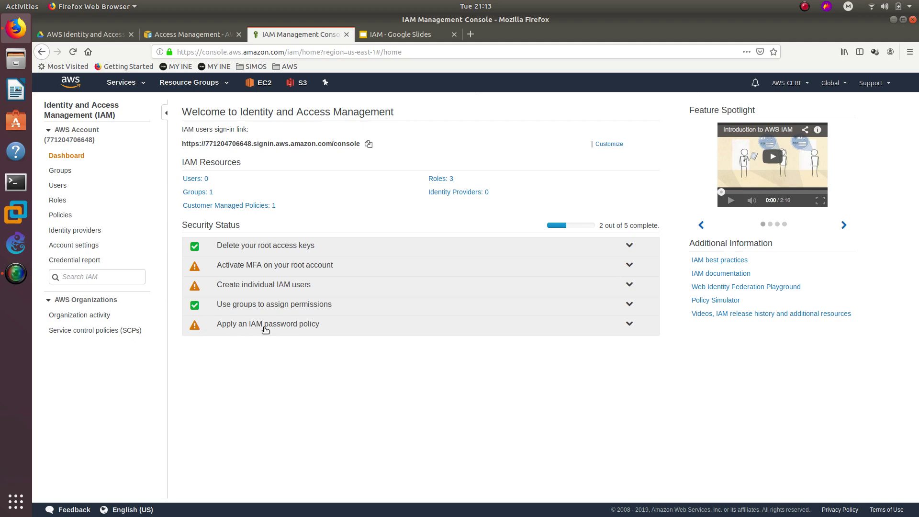
Start setting the account's IAM password policy and set the minimum password length to 8 characters
left_click(85, 246)
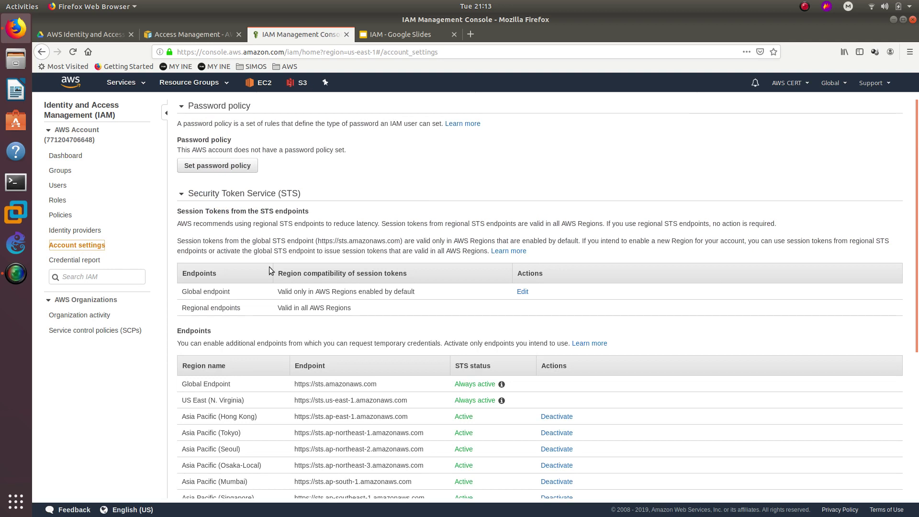
left_click(218, 165)
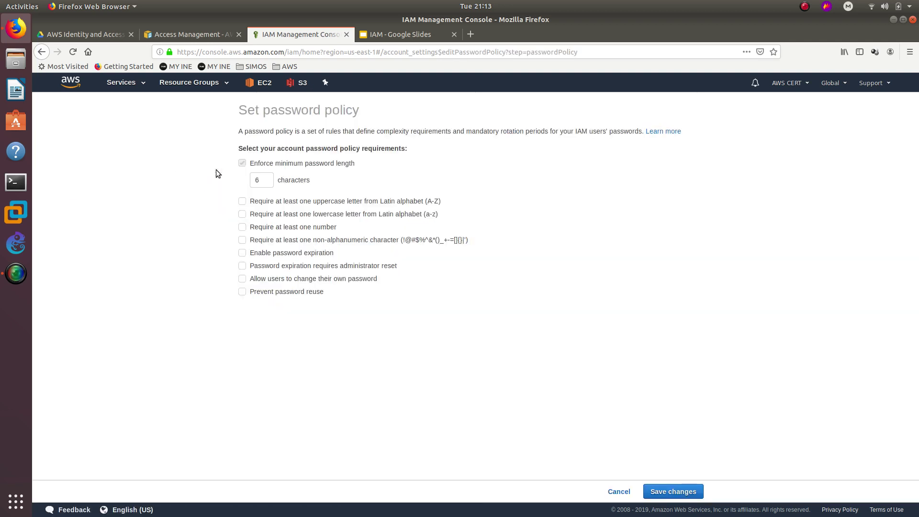
double_click(255, 174)
type("8")
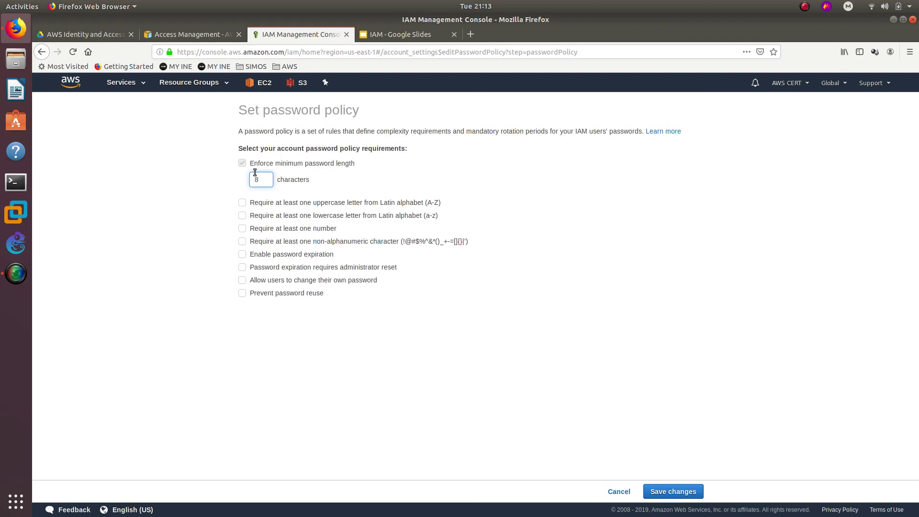
Require an uppercase letter, a lowercase letter, a number and a non-alphanumeric character, and enable password expiration in 90 days
left_click(277, 206)
left_click(242, 202)
left_click(243, 216)
left_click(243, 229)
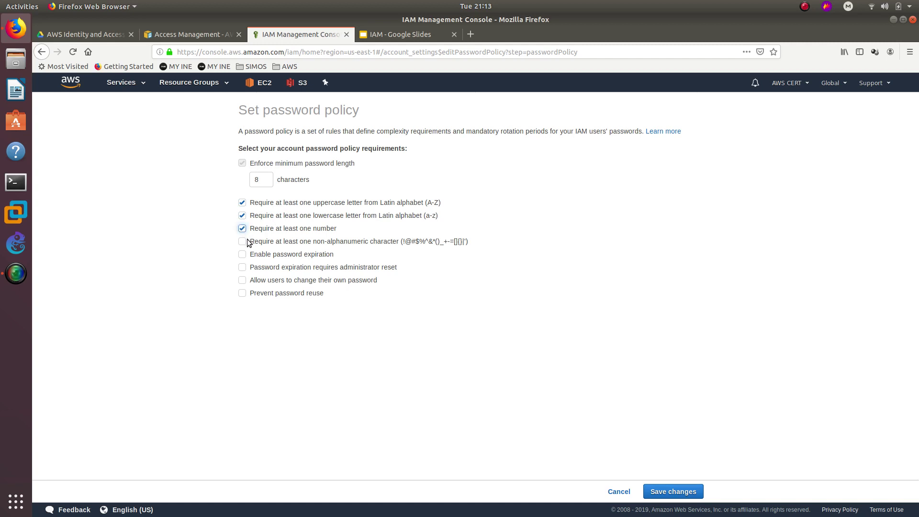
left_click(243, 241)
left_click(243, 254)
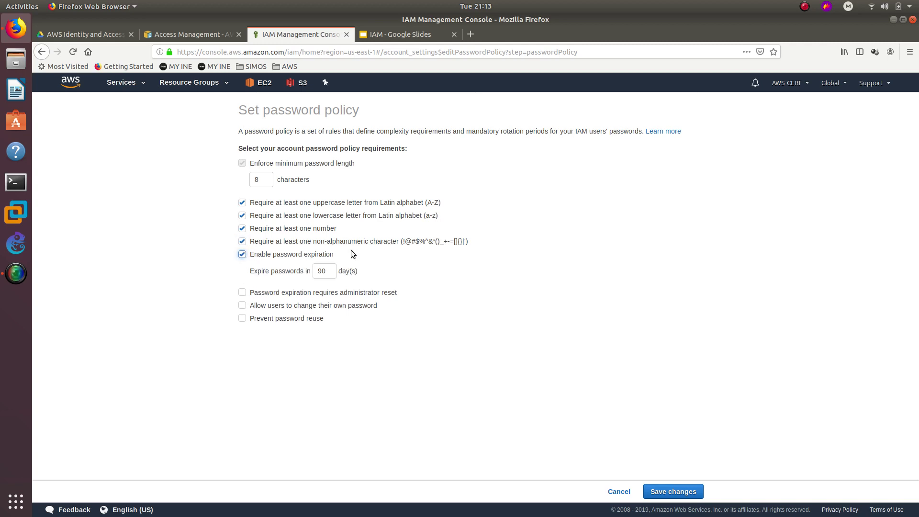
Allow users to change their own password, prevent reuse of the last 5 passwords, and save the password policy
left_click(332, 266)
left_click(268, 294)
left_click(344, 293)
left_click(266, 323)
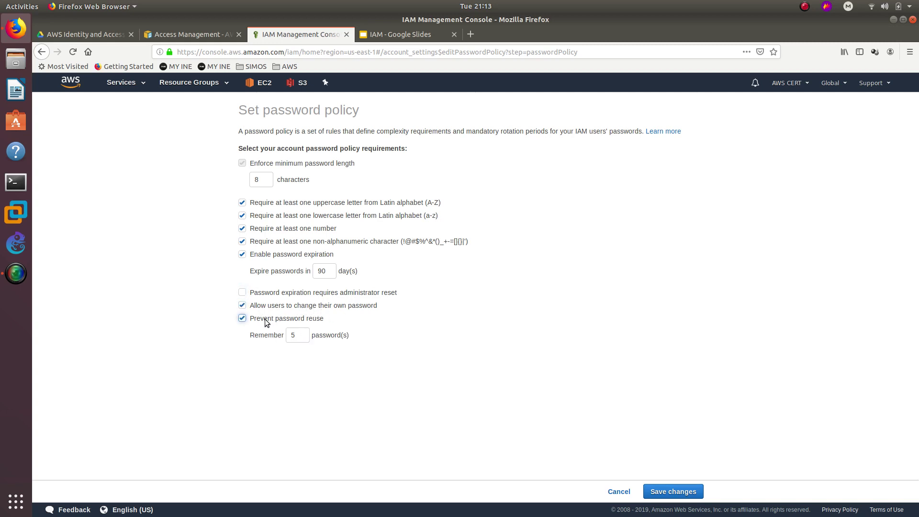
left_click(301, 334)
left_click(204, 334)
left_click(672, 491)
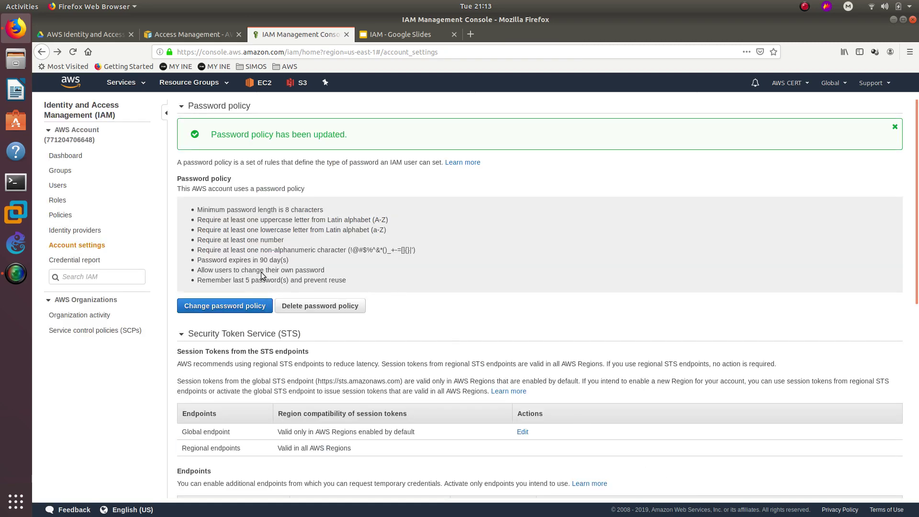
Delete the IAM group named test and reload the groups list
left_click(65, 156)
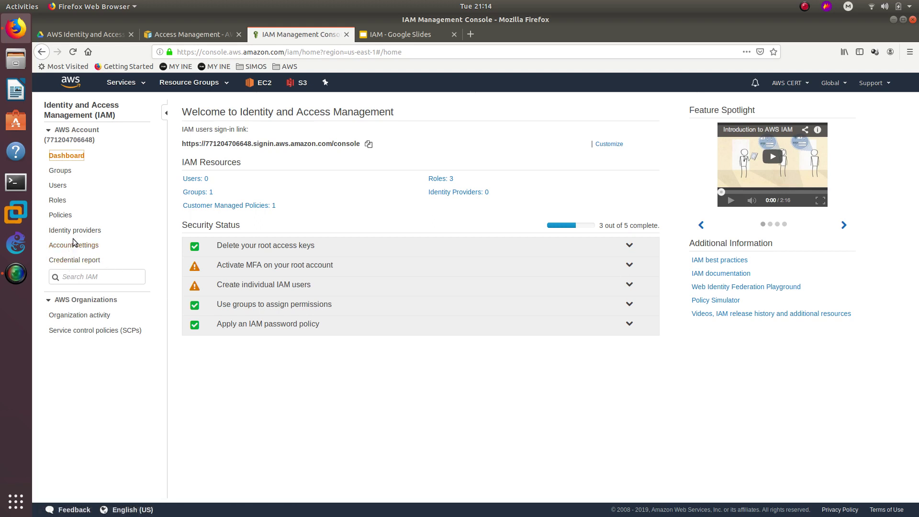
left_click(57, 172)
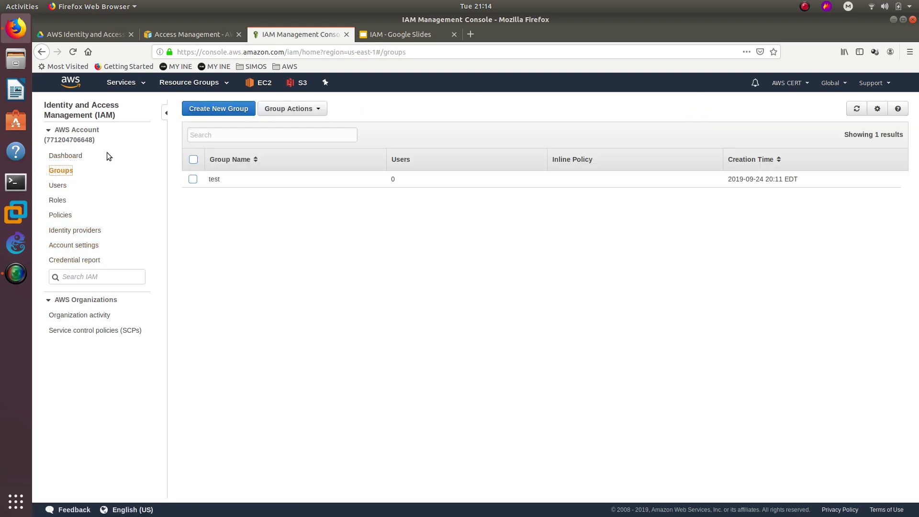
left_click(193, 179)
left_click(308, 110)
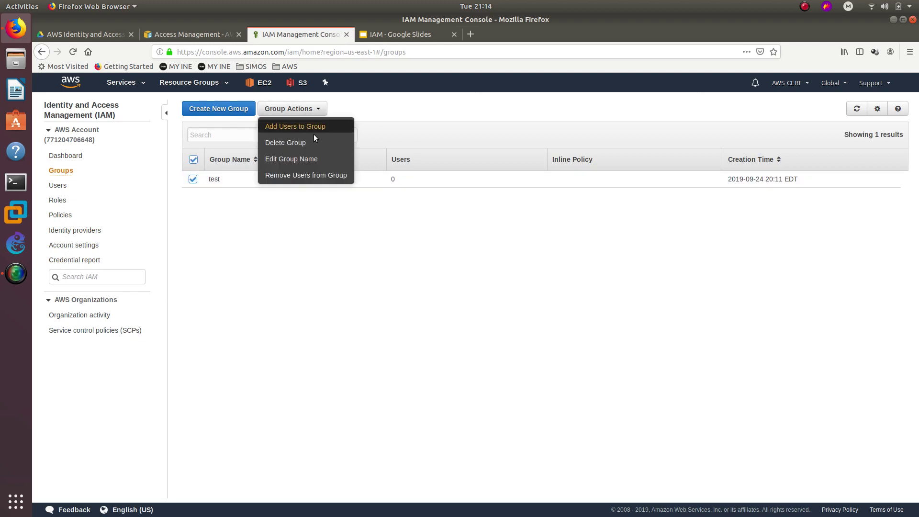
left_click(283, 142)
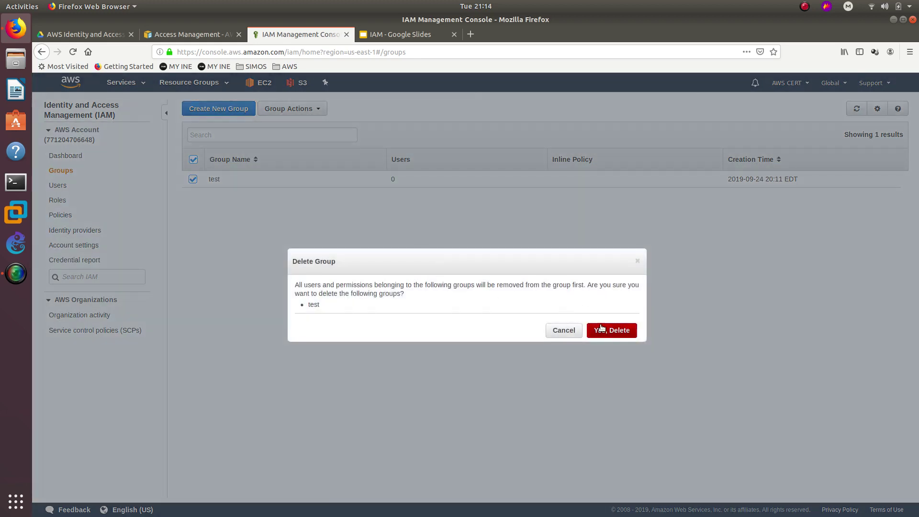
left_click(601, 329)
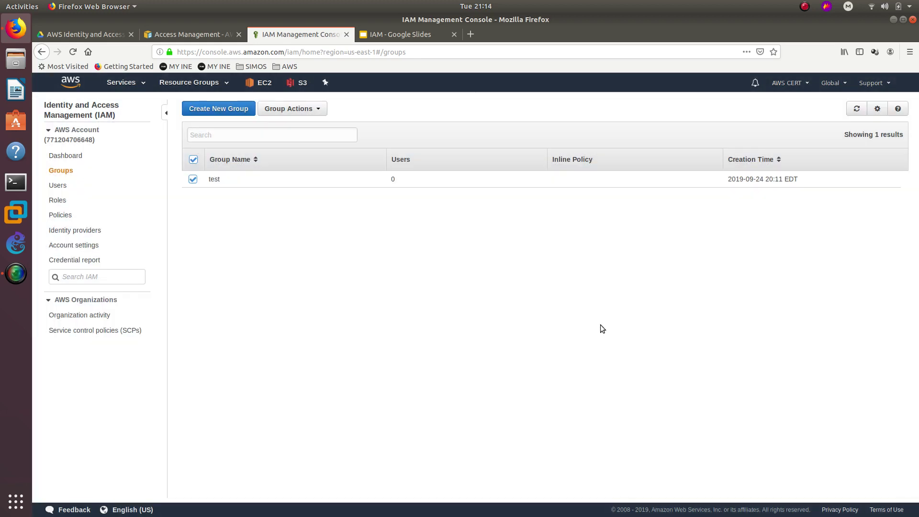
left_click(60, 171)
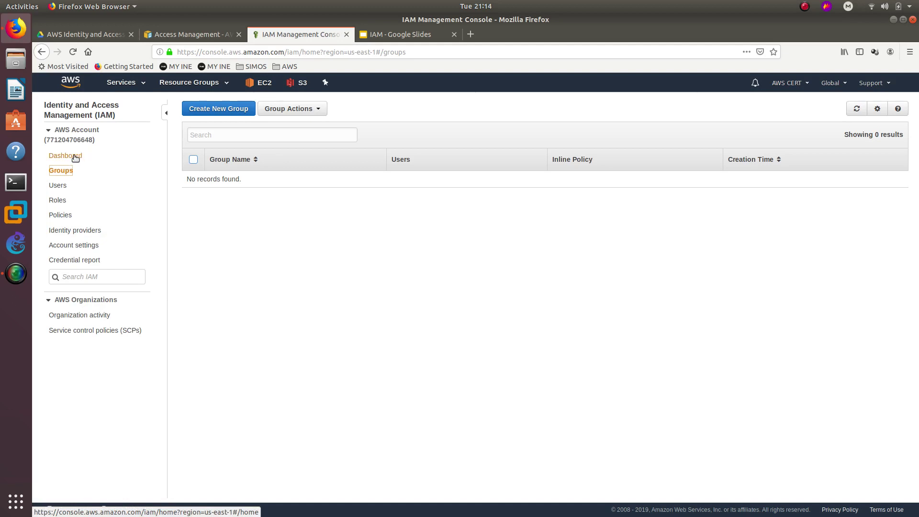
Check the IAM users and groups lists for existing entries
left_click(57, 185)
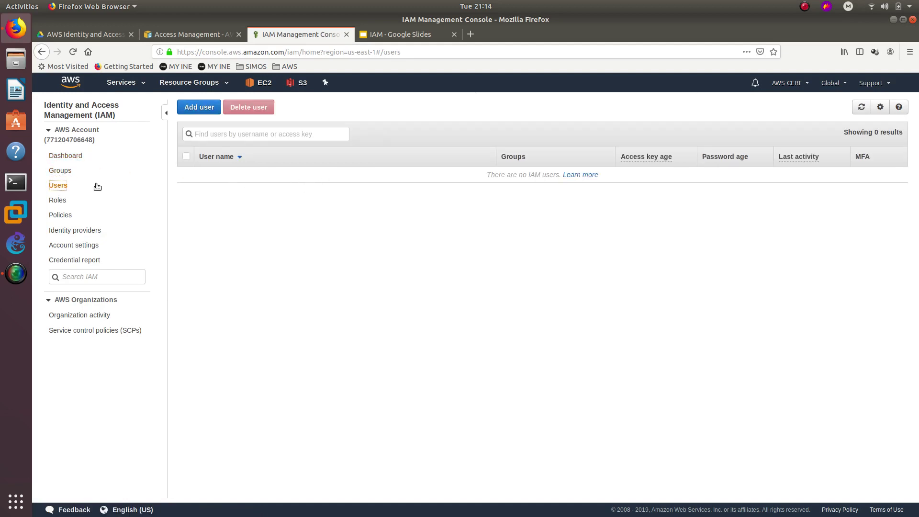
left_click(68, 174)
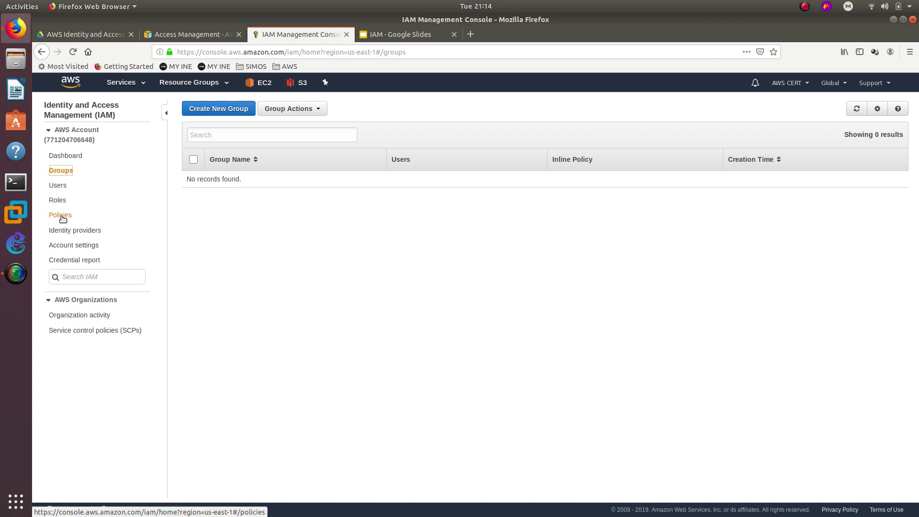
left_click(57, 185)
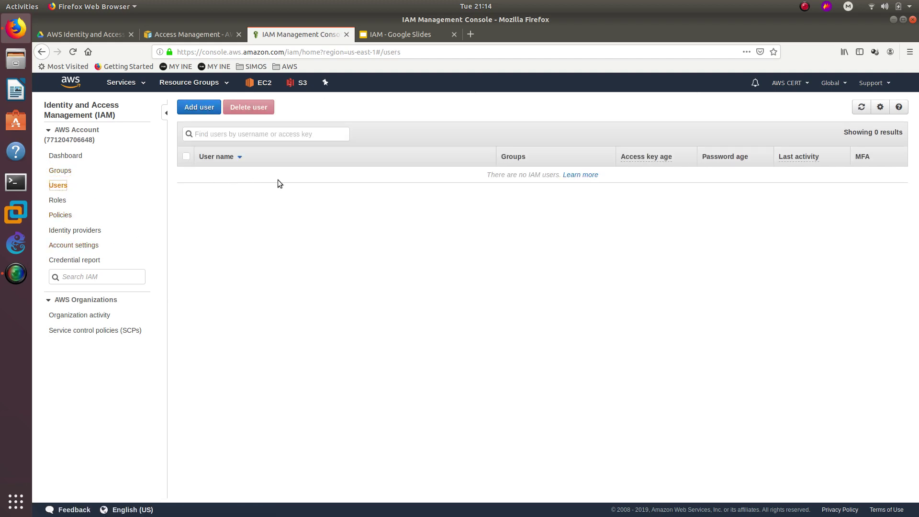
Delete the IAM roles AWSServiceRoleForTrustedAdvisor and s3crr_role_for_ccdtt.com_to_ccdtt.com3, leaving AWSServiceRoleForSupport unselected
left_click(58, 200)
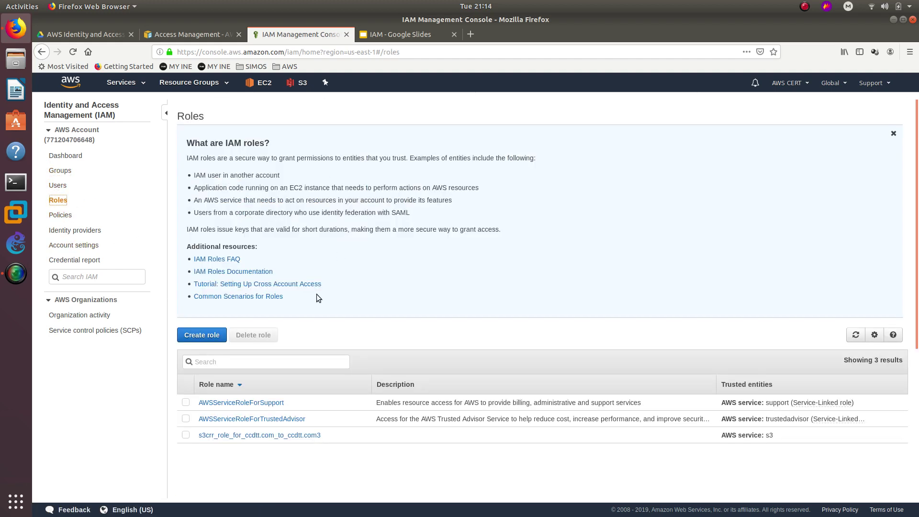
left_click(186, 403)
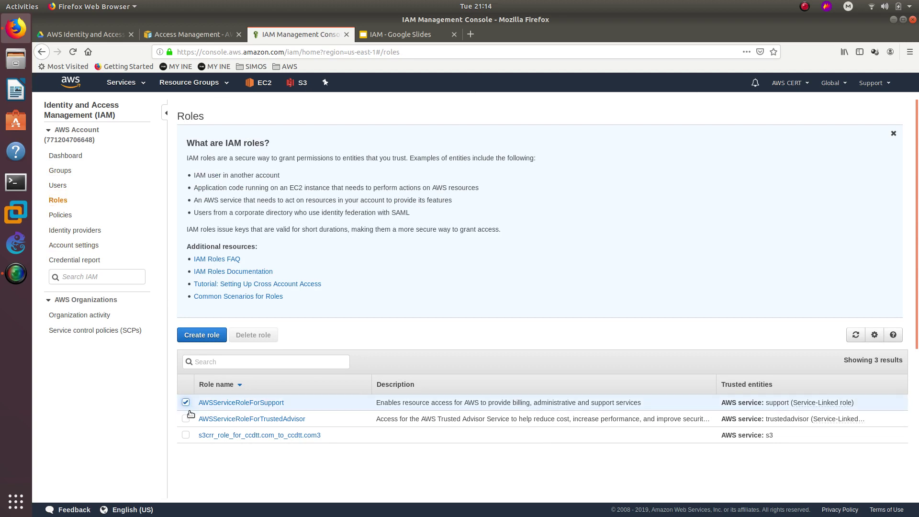
left_click(186, 418)
left_click(186, 402)
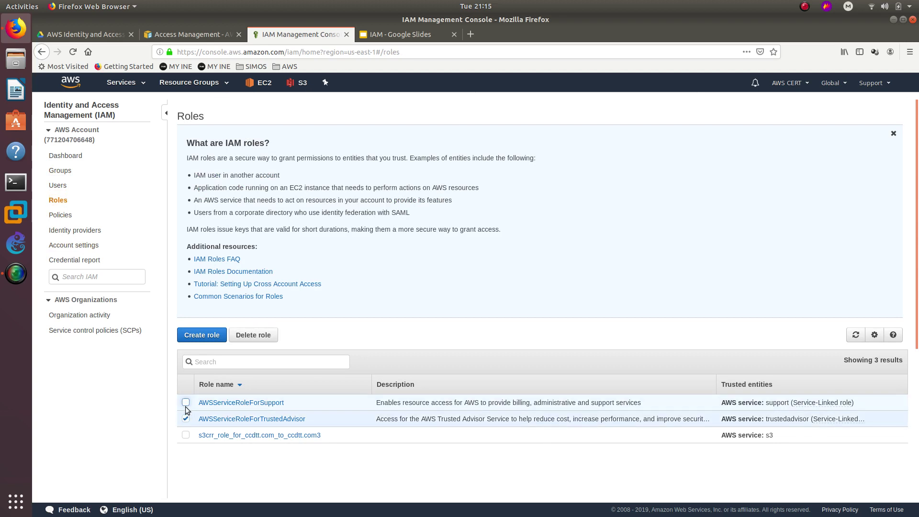
left_click(185, 435)
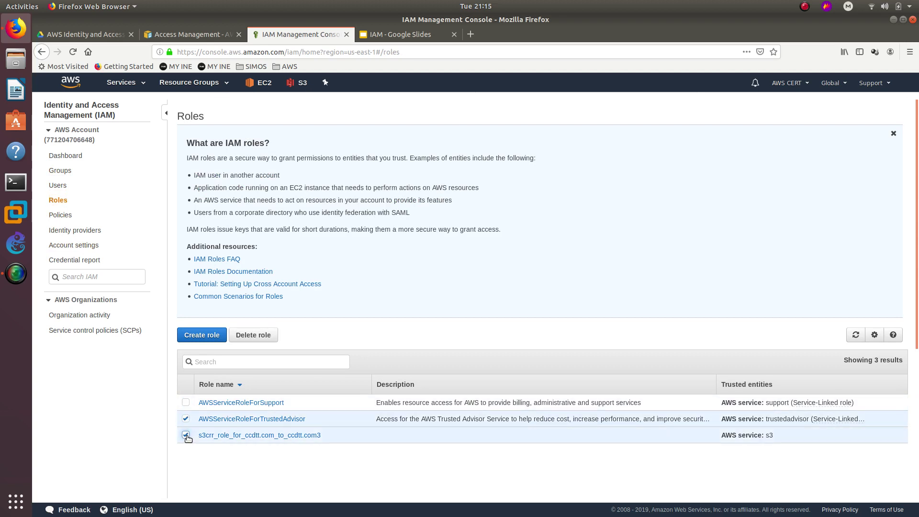
left_click(245, 336)
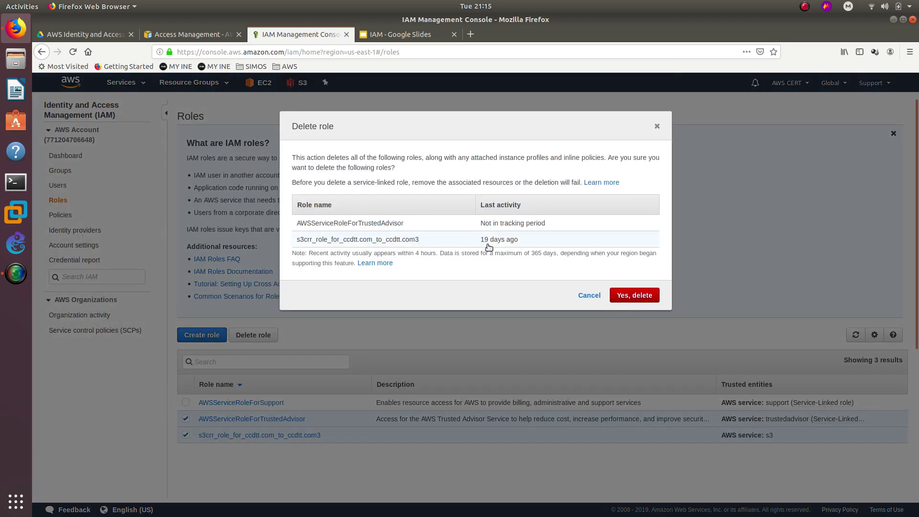
left_click(634, 294)
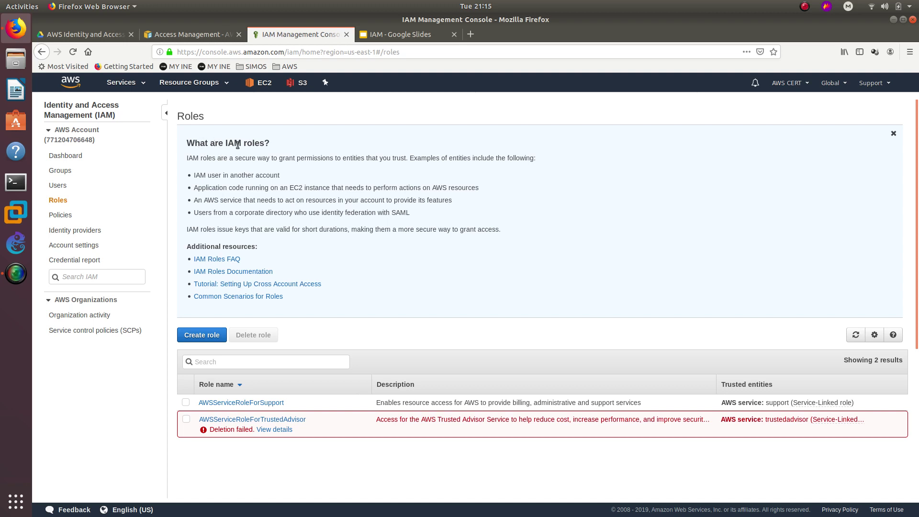
triple_click(262, 144)
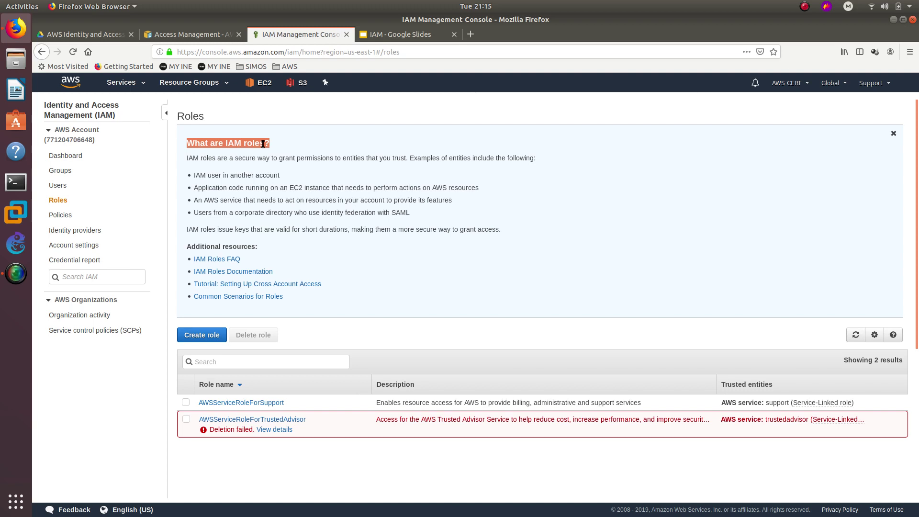
Open twitter.com in a new browser tab, go to the account's own profile and highlight its handle
left_click(467, 33)
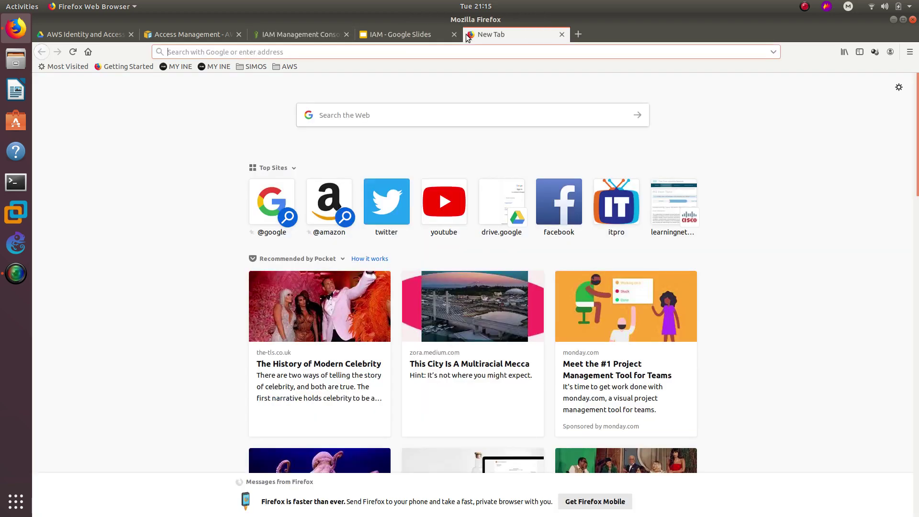
type("twitter.com")
key("Return")
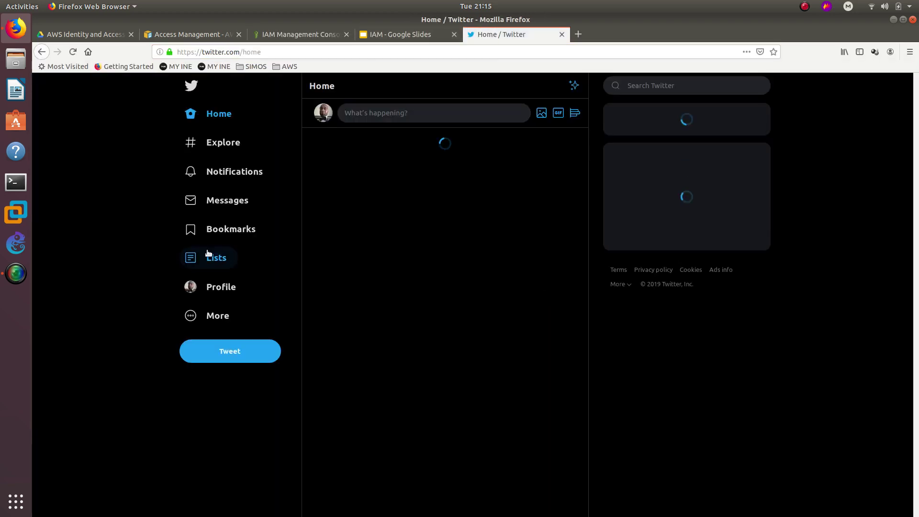
left_click(207, 287)
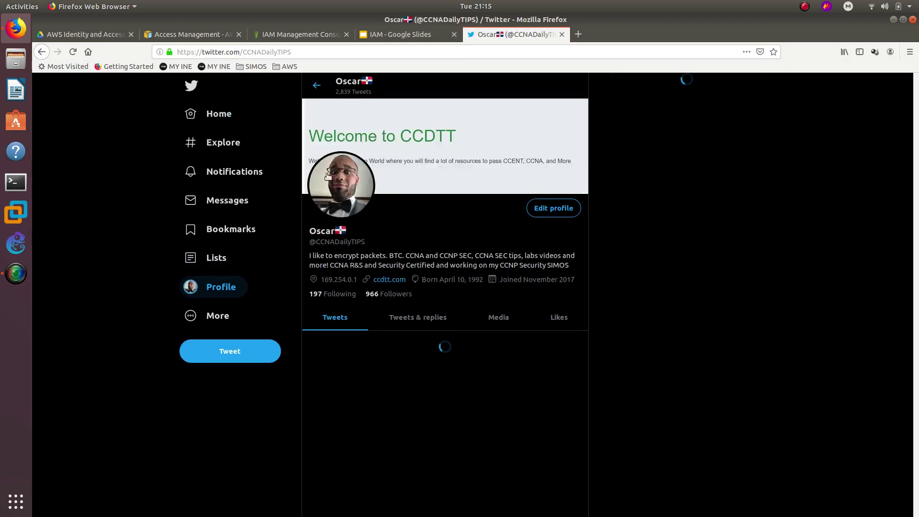
left_click_drag(379, 241, 308, 243)
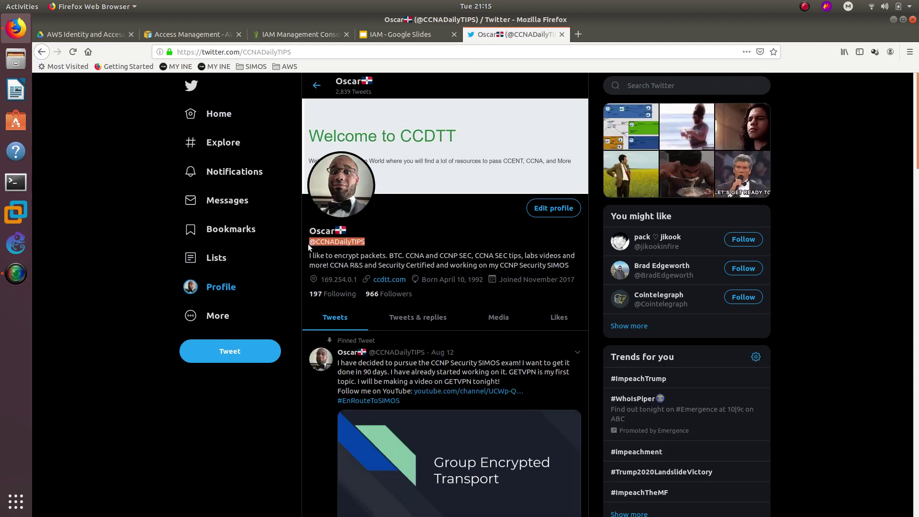